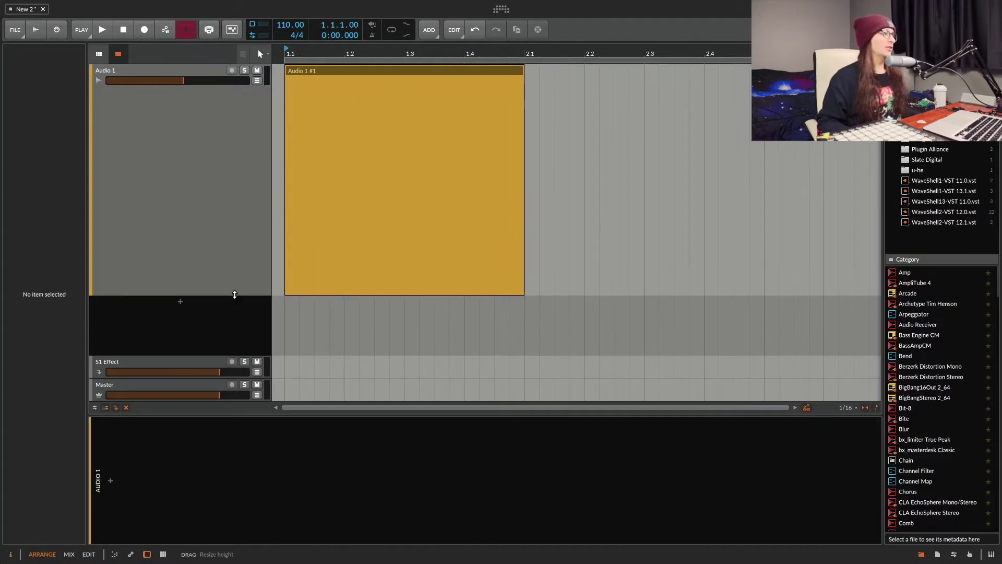
Reduce the height of the Audio 1 track that holds clip Audio 1 #1.
left_click_drag(235, 294, 258, 253)
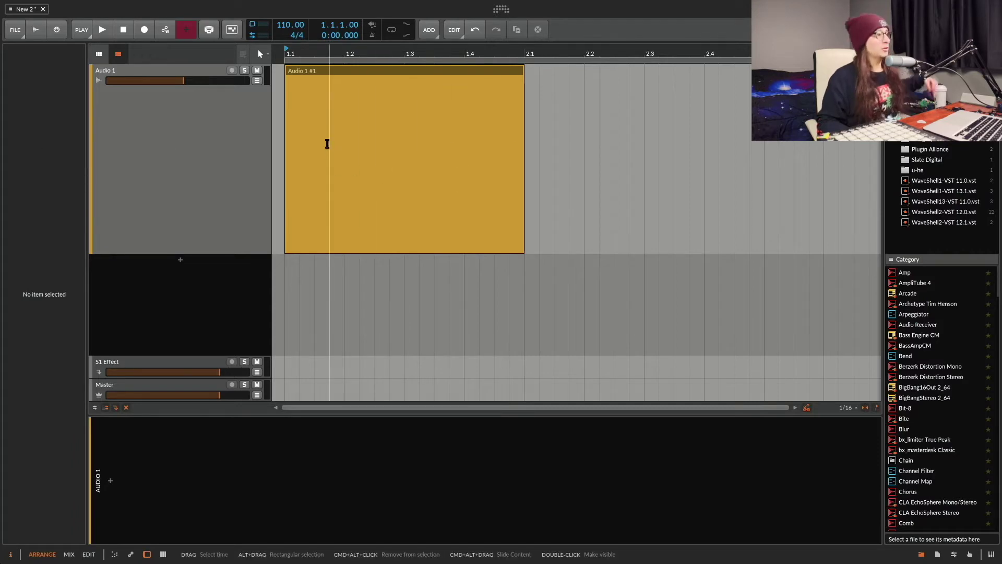
right_click(193, 144)
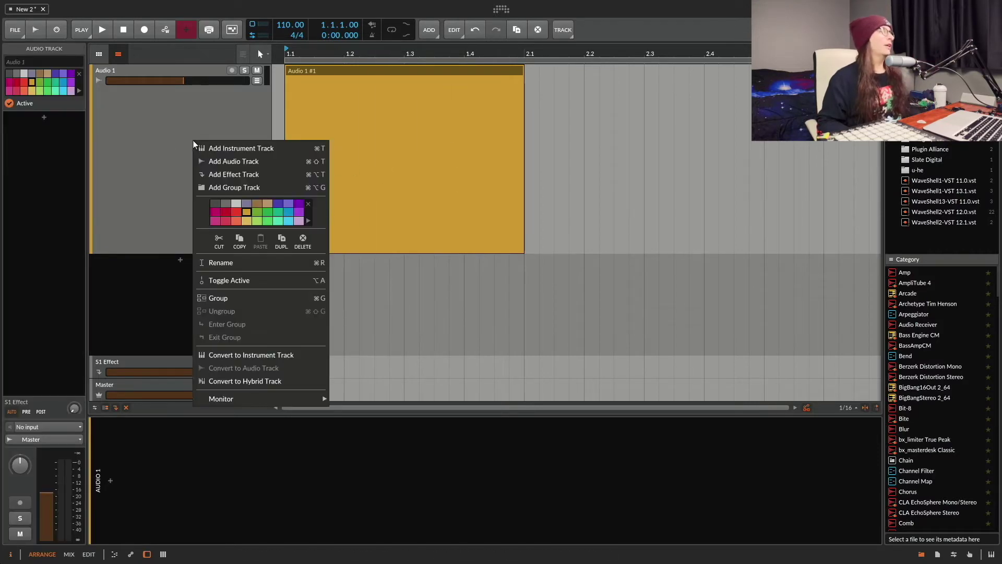
Try default palette colours on the Audio 1 clip and track, from purple through red to light green.
left_click(297, 213)
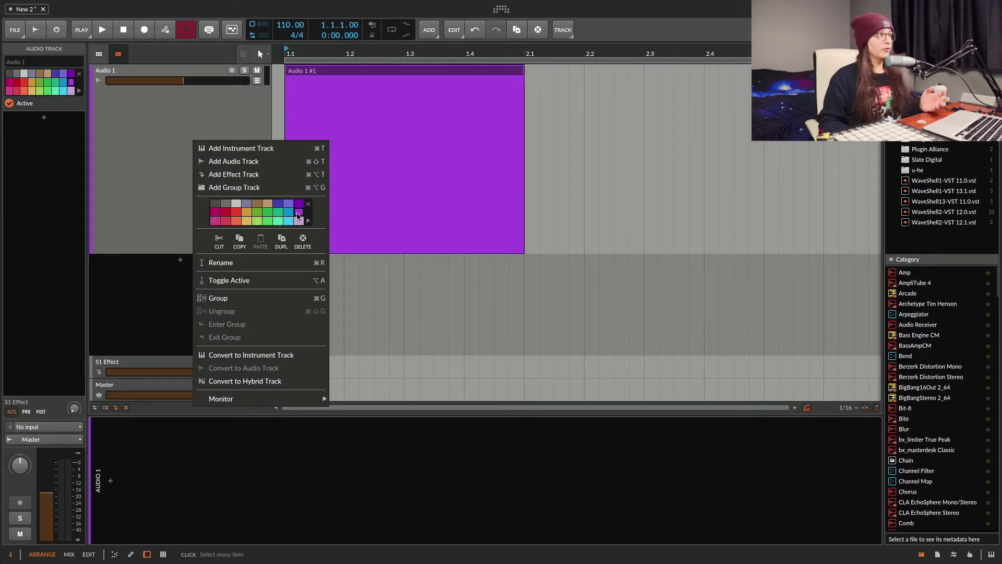
left_click(288, 214)
left_click(278, 214)
left_click(257, 215)
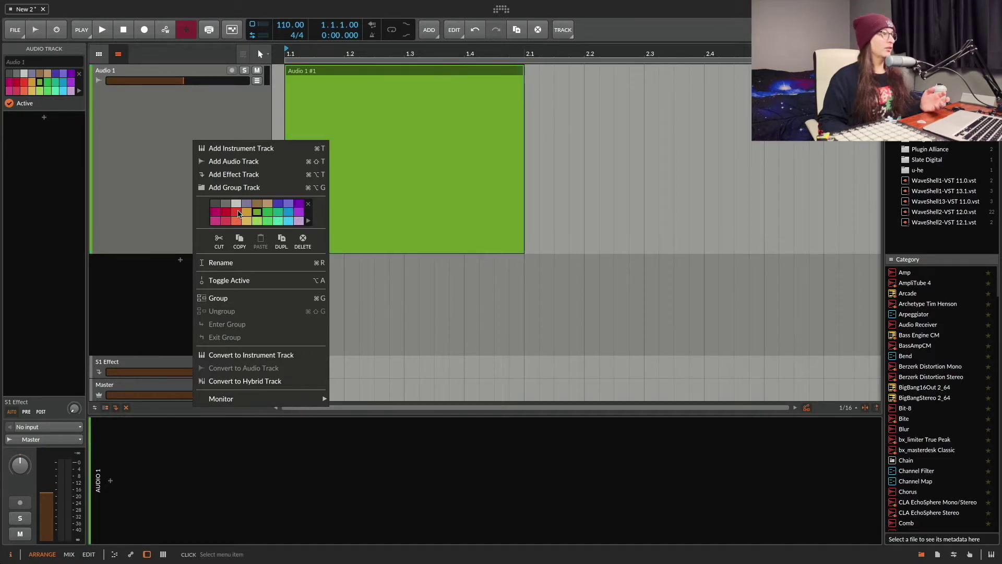
left_click(248, 214)
left_click(235, 211)
left_click(226, 212)
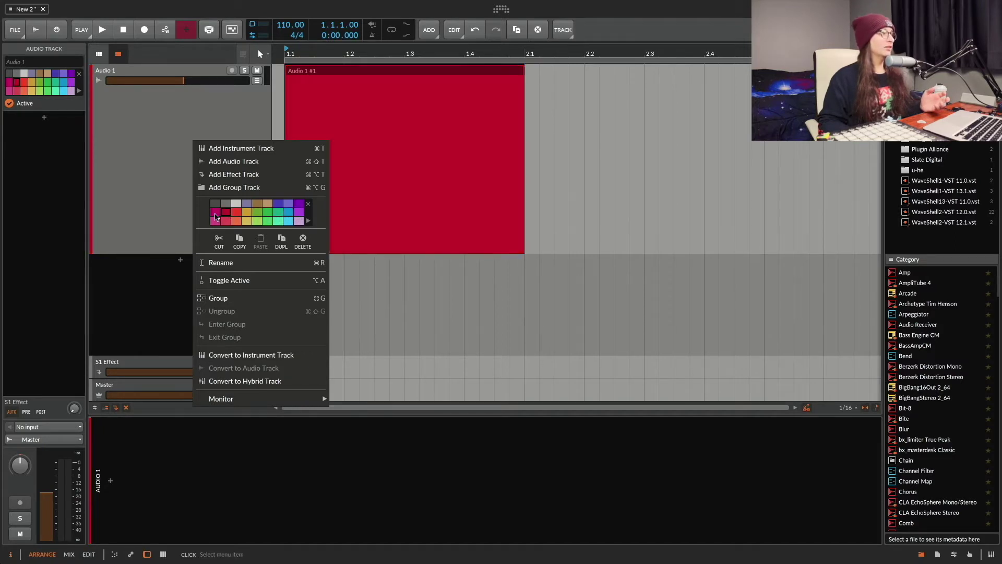
left_click(257, 220)
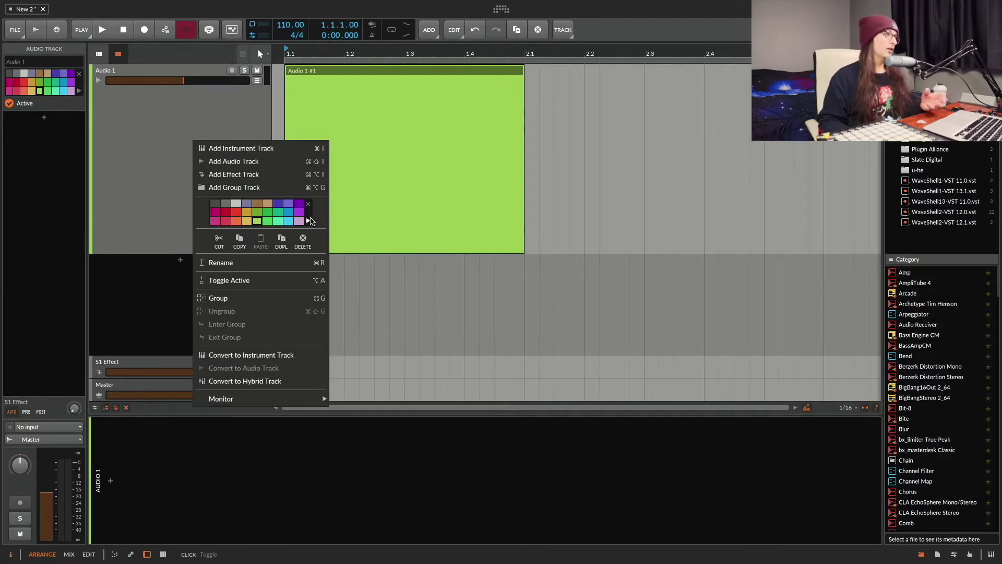
Switch to the Ice Pops palette, colour the clip and track cyan, and hide Bitwig.
left_click(308, 221)
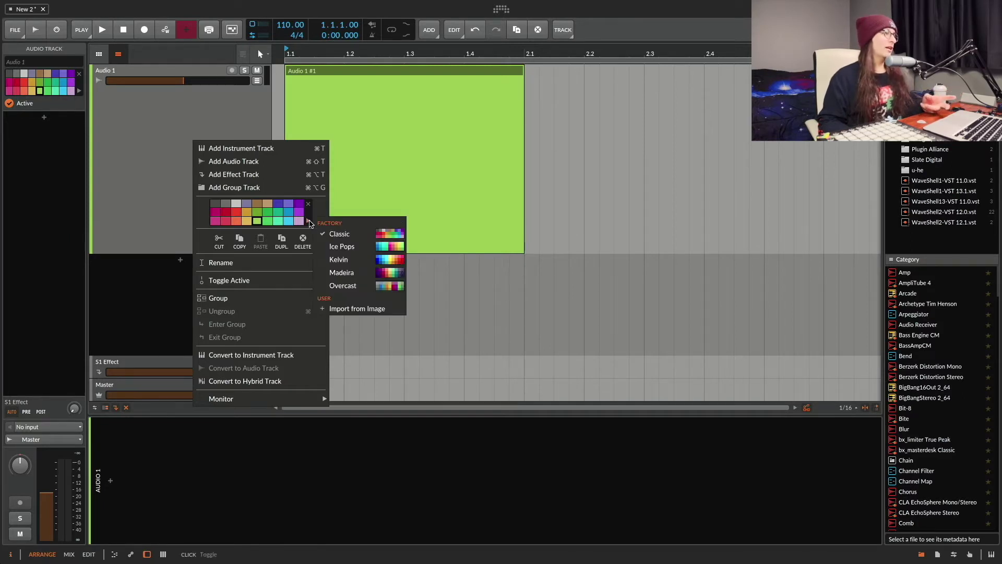
left_click(348, 246)
left_click(235, 215)
left_click(258, 213)
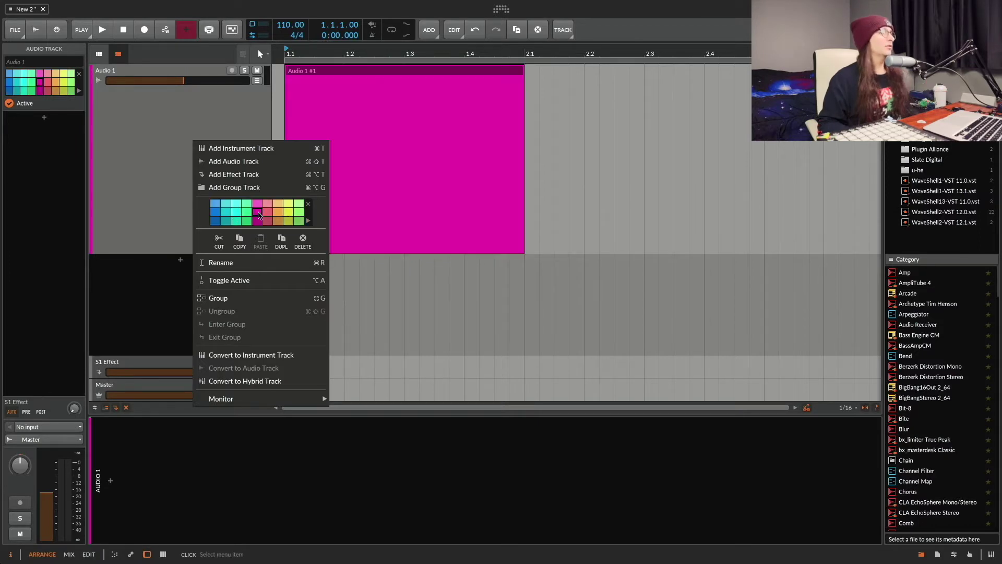
left_click(267, 212)
left_click(246, 203)
left_click(225, 212)
left_click(215, 204)
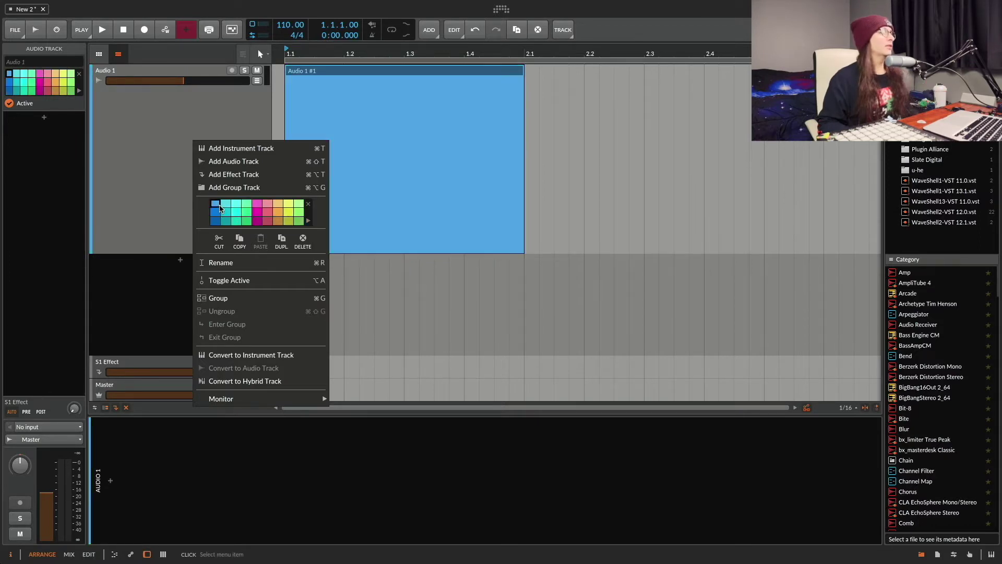
left_click(226, 204)
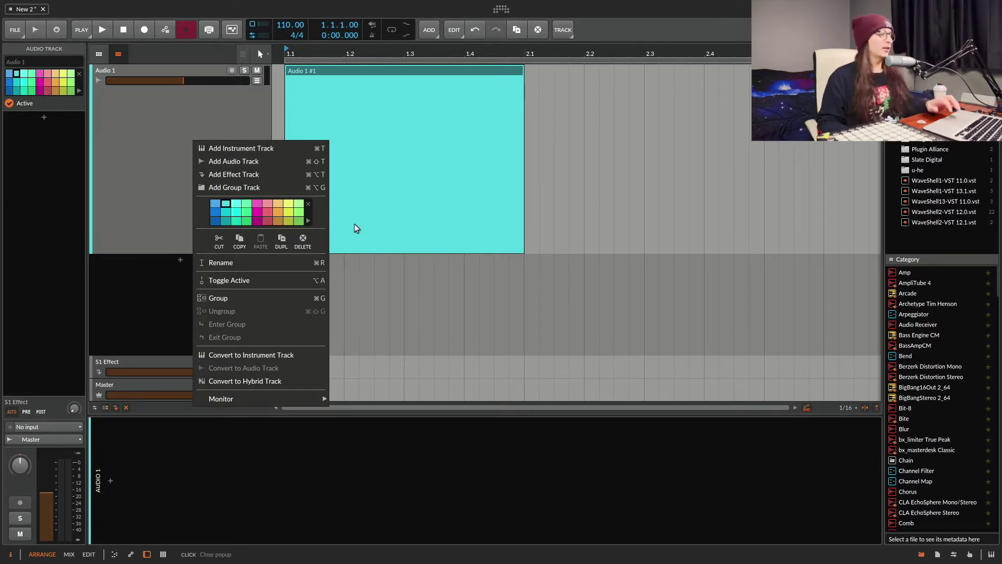
key("super+Tab")
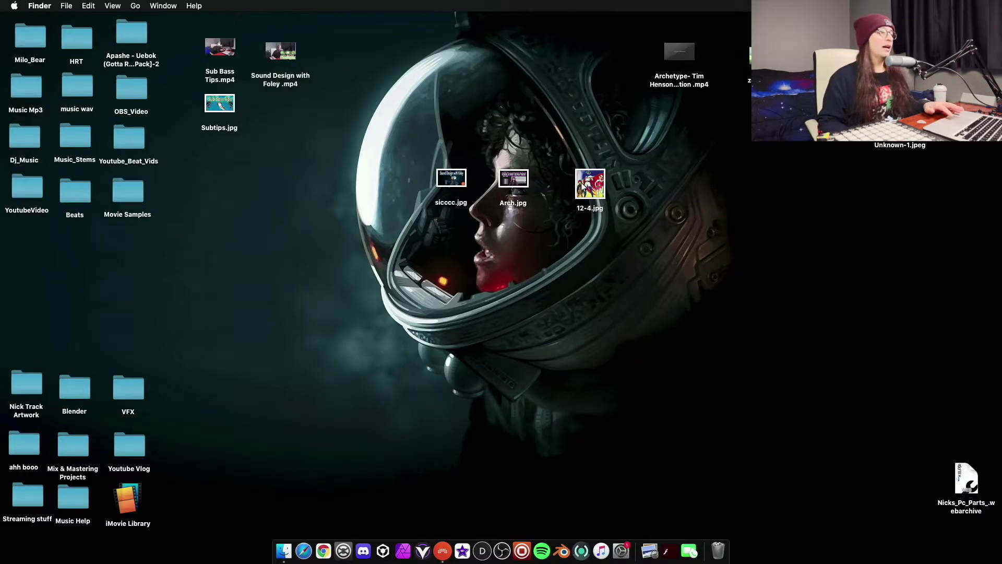
Group 12-4.jpg, Unknown.jpeg, Unknown-1.jpeg and Unknown-2.jpeg mid-desktop, then open 12-4.jpg in Preview.
left_click_drag(581, 187, 345, 299)
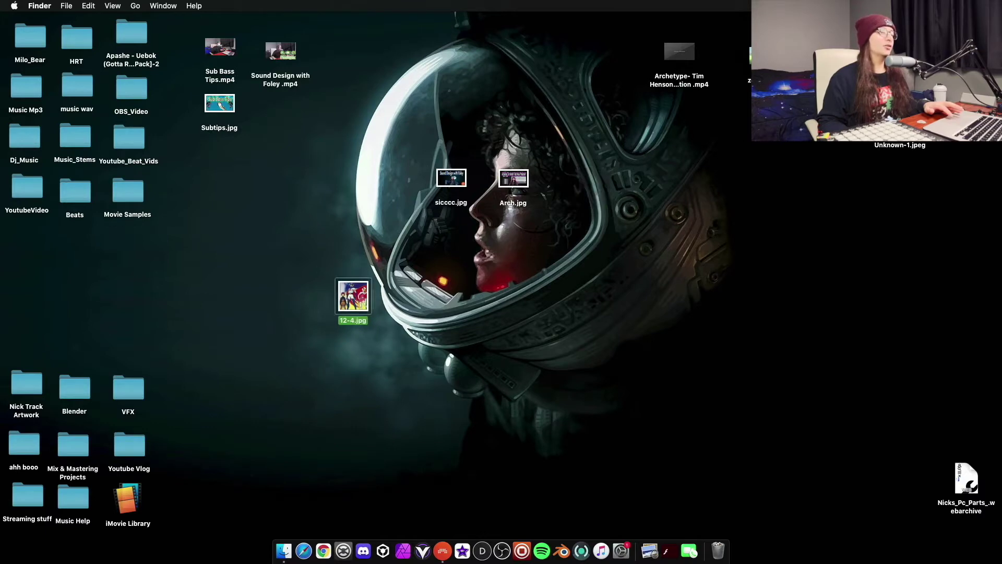
left_click_drag(898, 120, 459, 289)
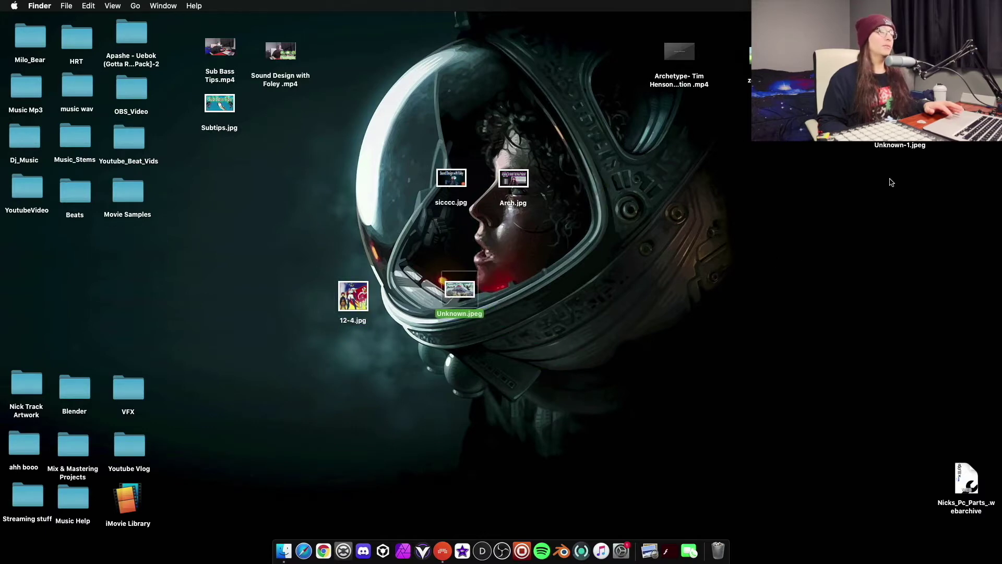
left_click_drag(899, 120, 528, 332)
left_click_drag(899, 63, 619, 359)
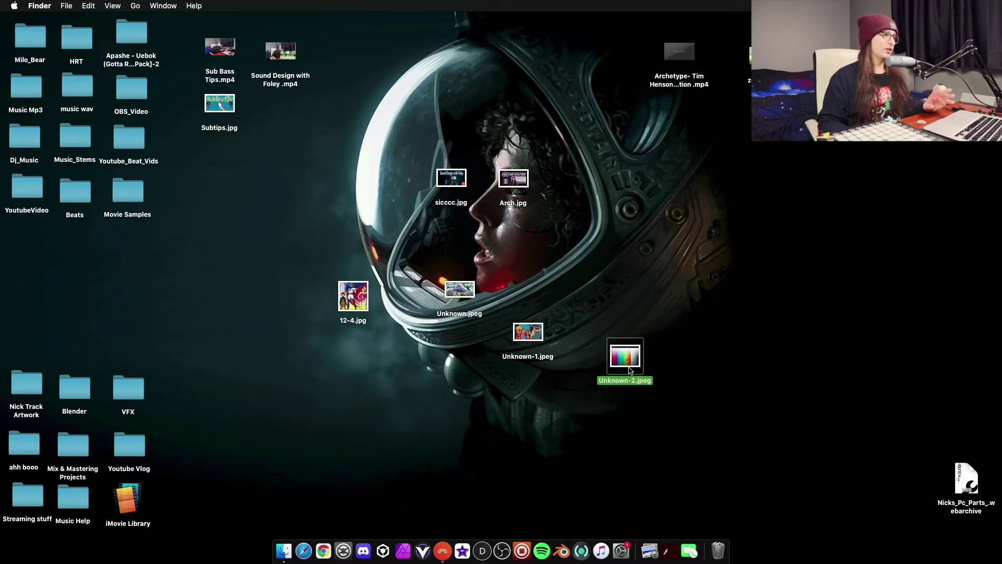
double_click(352, 298)
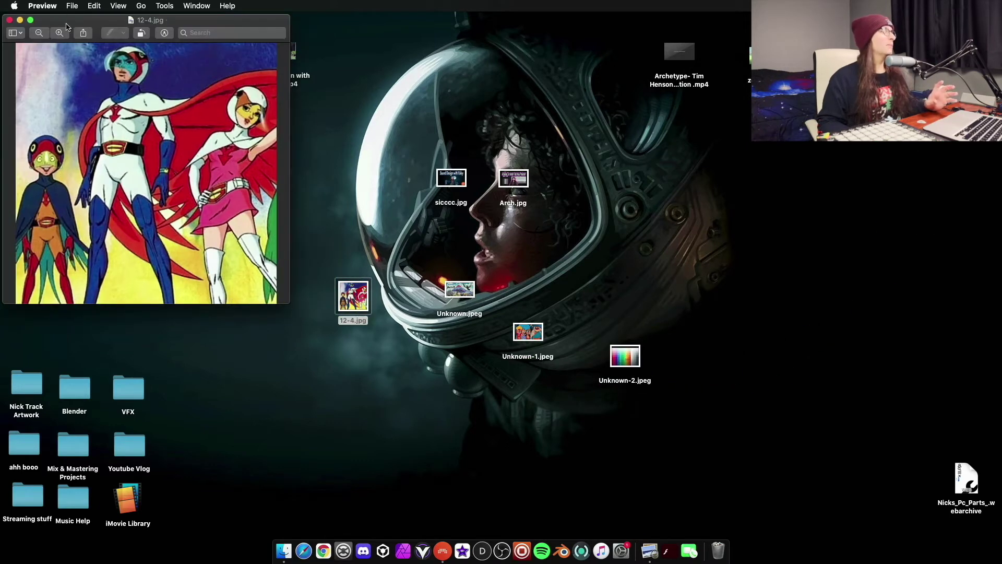
View 12-4.jpg and Unknown.jpeg centred in Preview, closing each afterwards.
left_click_drag(66, 26, 430, 174)
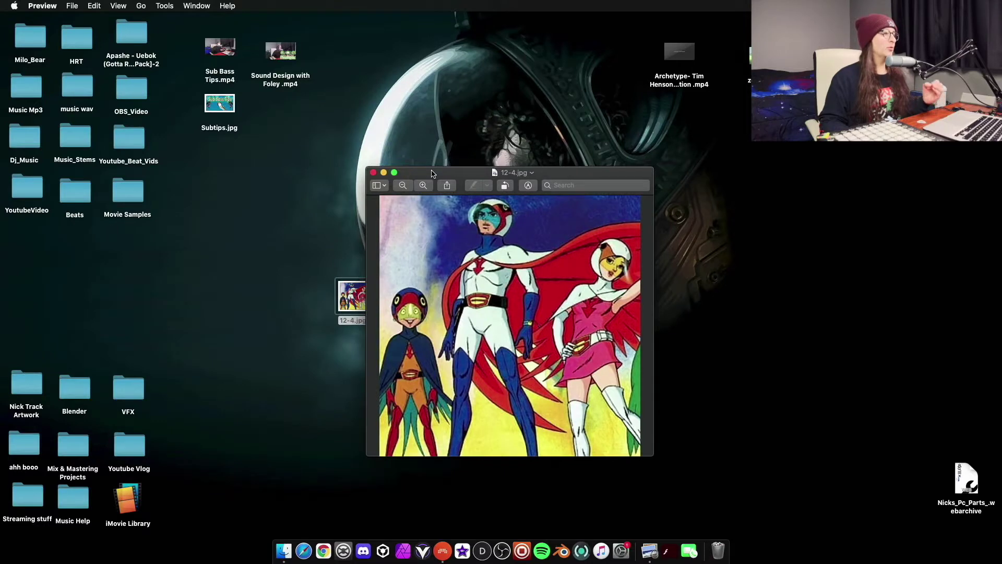
left_click(373, 173)
double_click(466, 289)
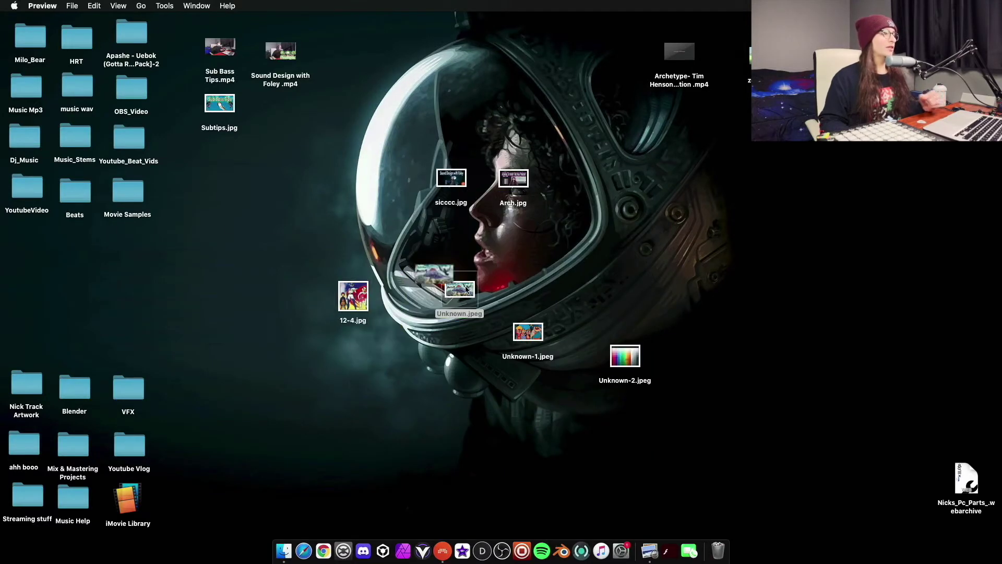
left_click_drag(99, 21, 430, 240)
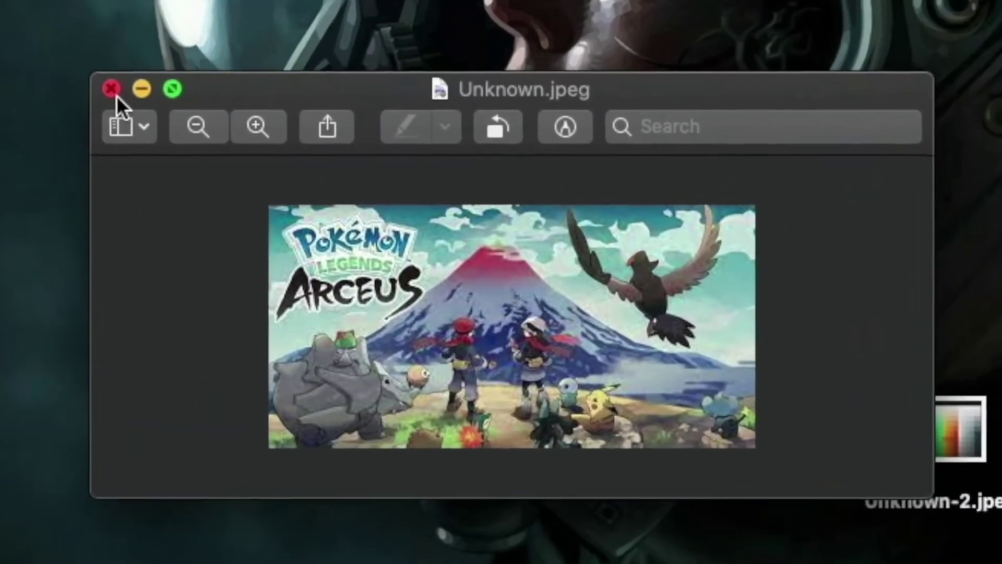
left_click(114, 92)
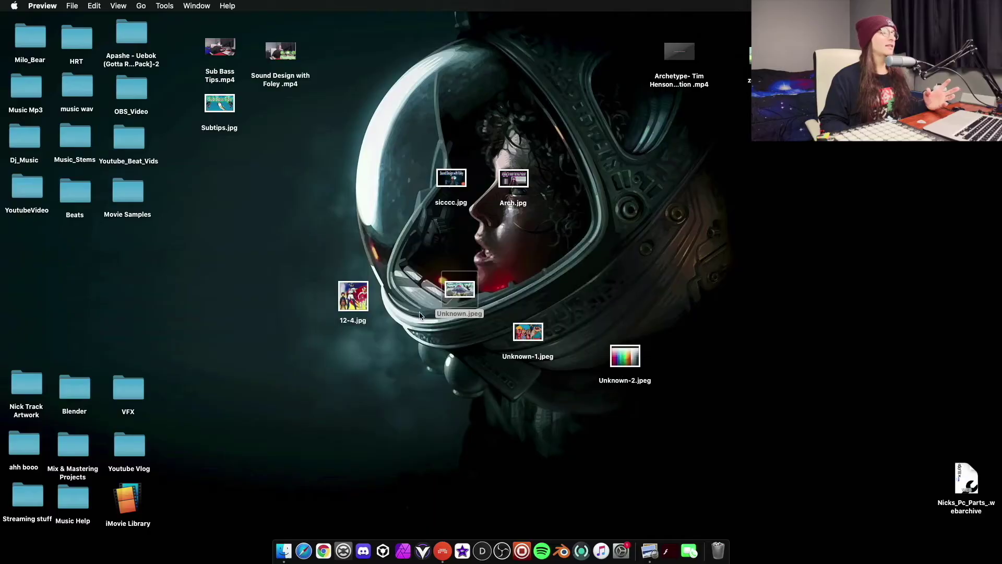
View Unknown-1.jpeg and Unknown-2.jpeg in Preview, close them, and return to Bitwig Studio.
double_click(541, 334)
left_click_drag(74, 26, 421, 251)
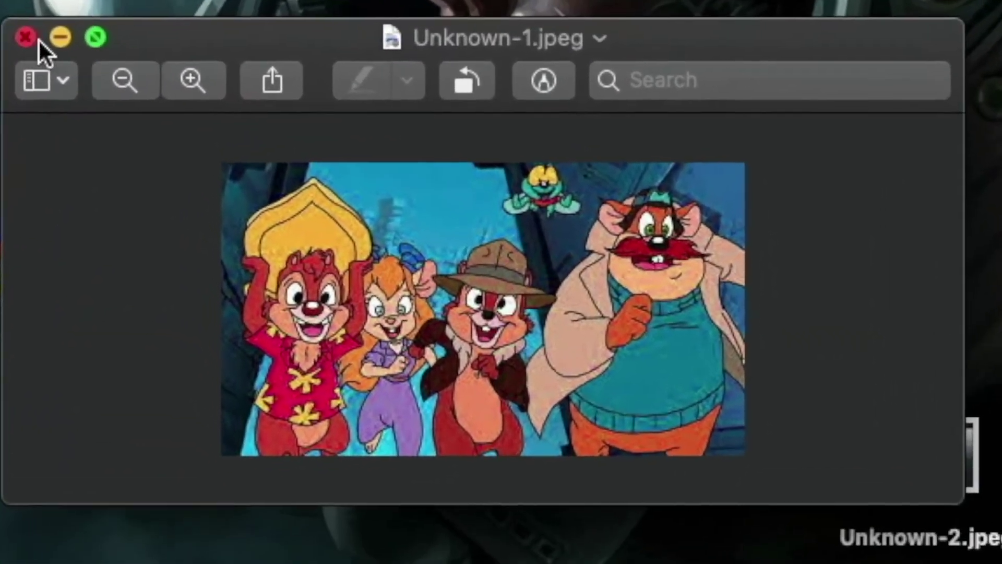
left_click(66, 72)
left_click(617, 356)
double_click(617, 357)
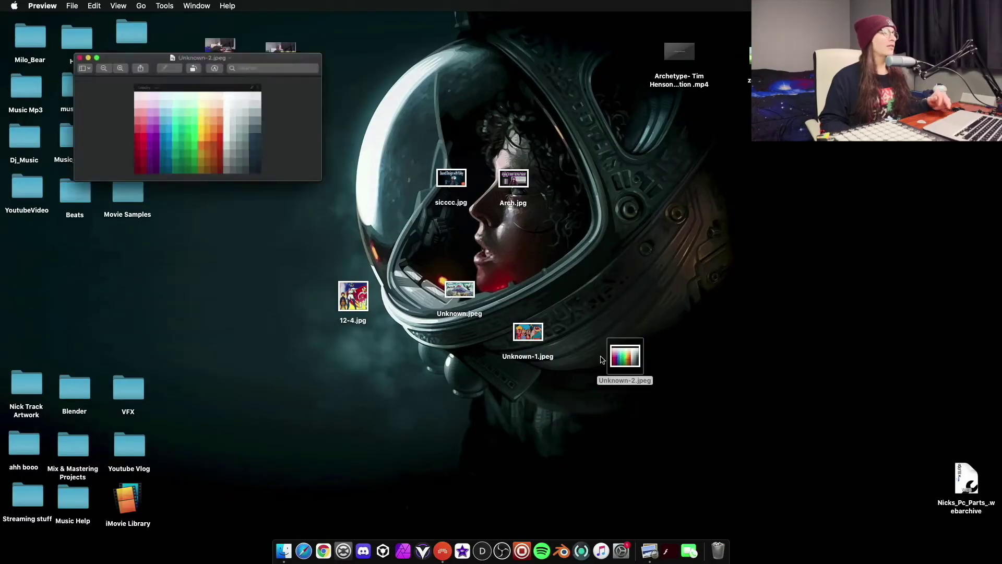
left_click_drag(144, 22, 521, 259)
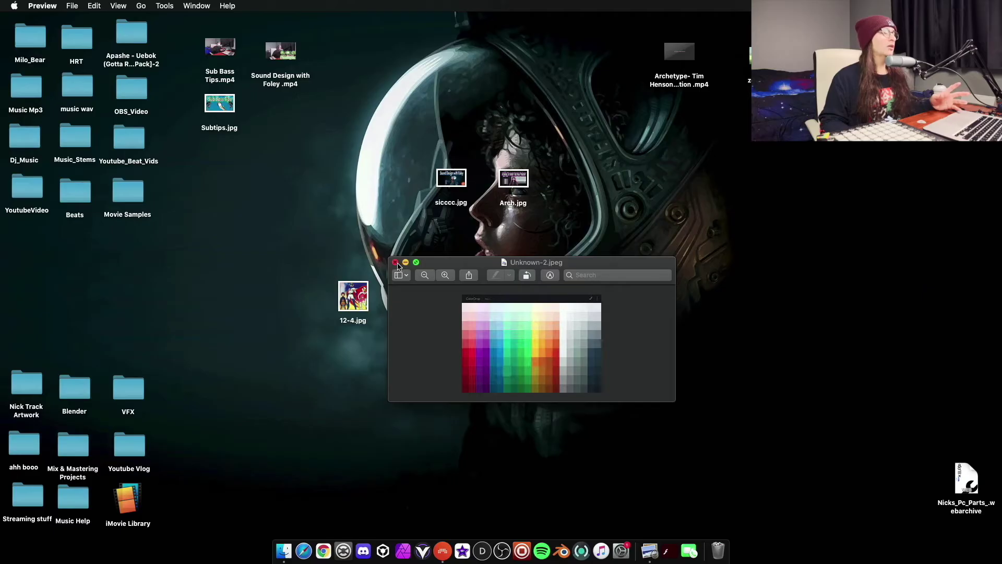
left_click(396, 263)
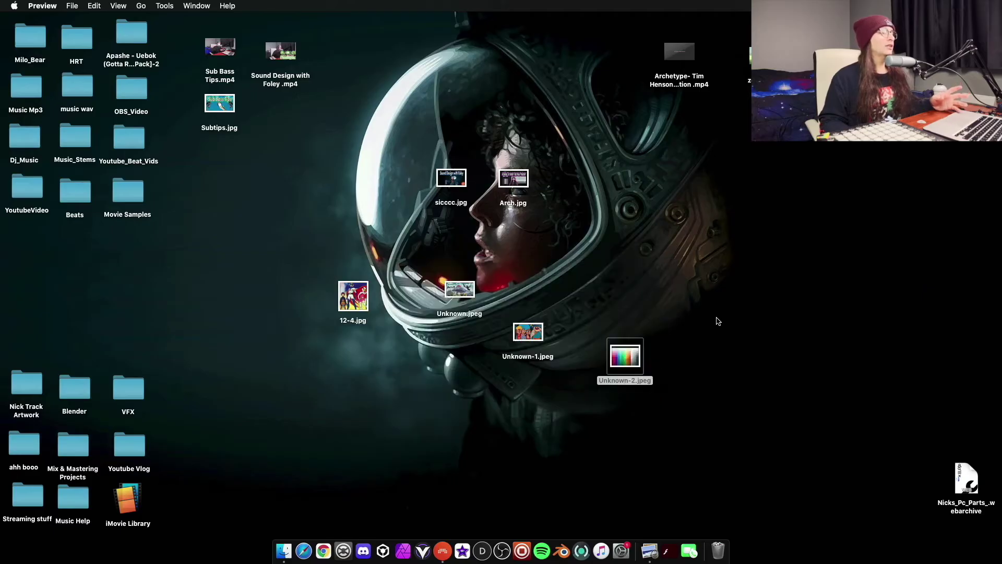
left_click(442, 551)
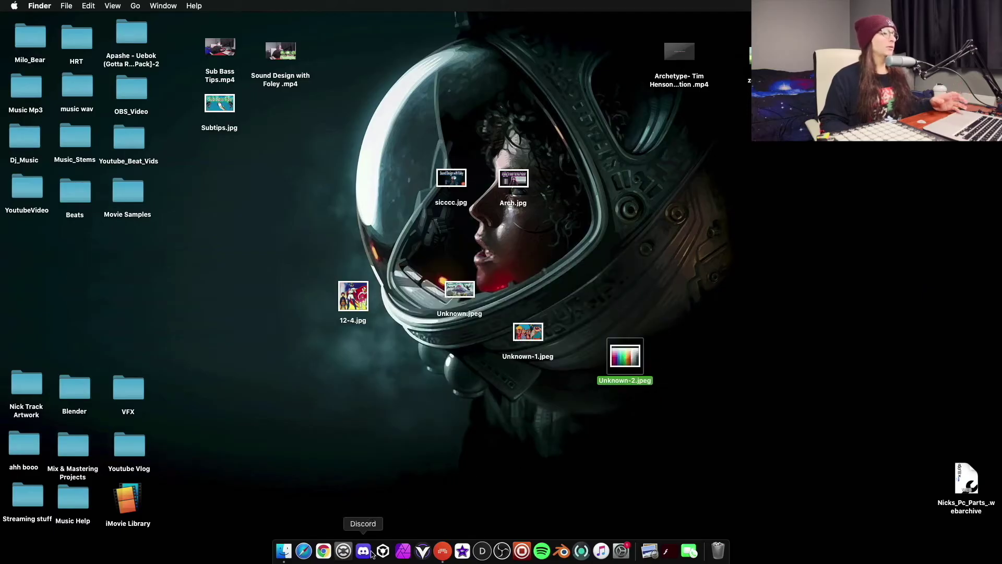
Import Unknown.jpeg as a new colour palette named Unknown.
right_click(183, 140)
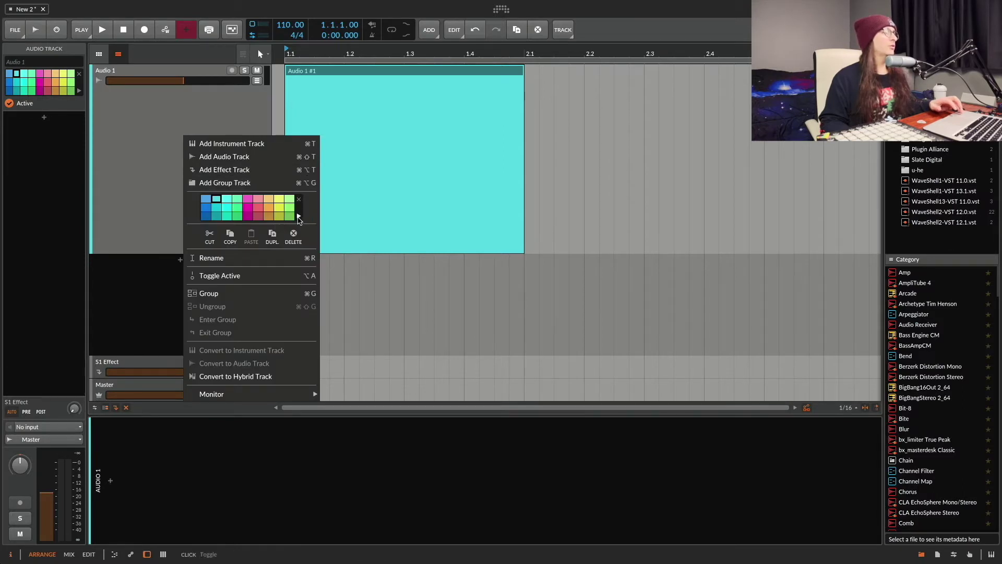
left_click(299, 217)
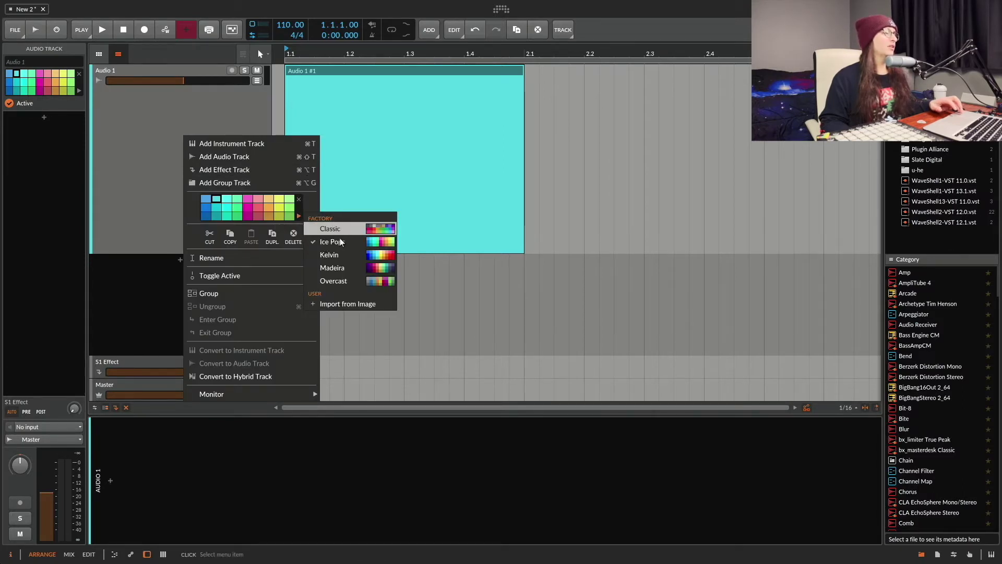
left_click(347, 304)
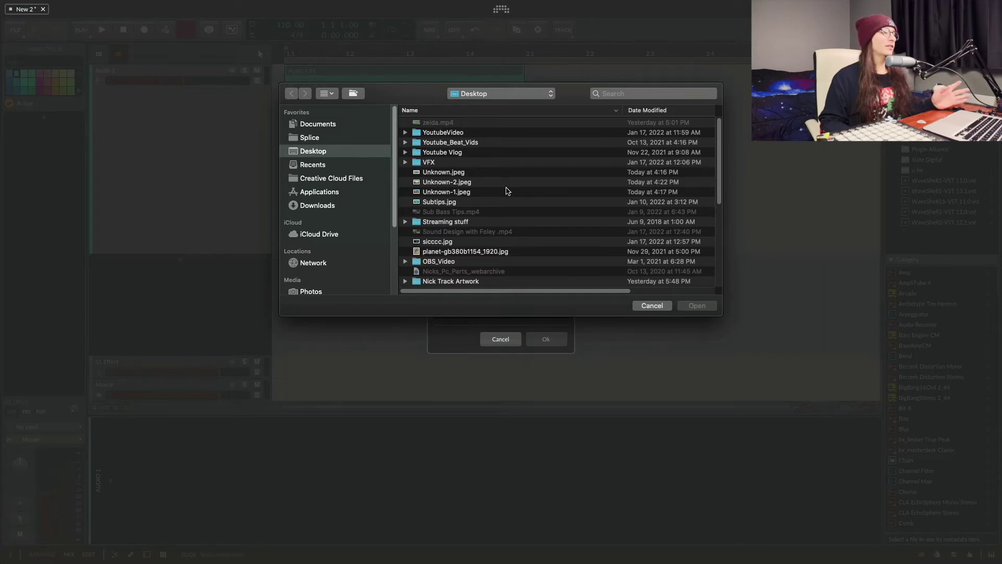
left_click(433, 174)
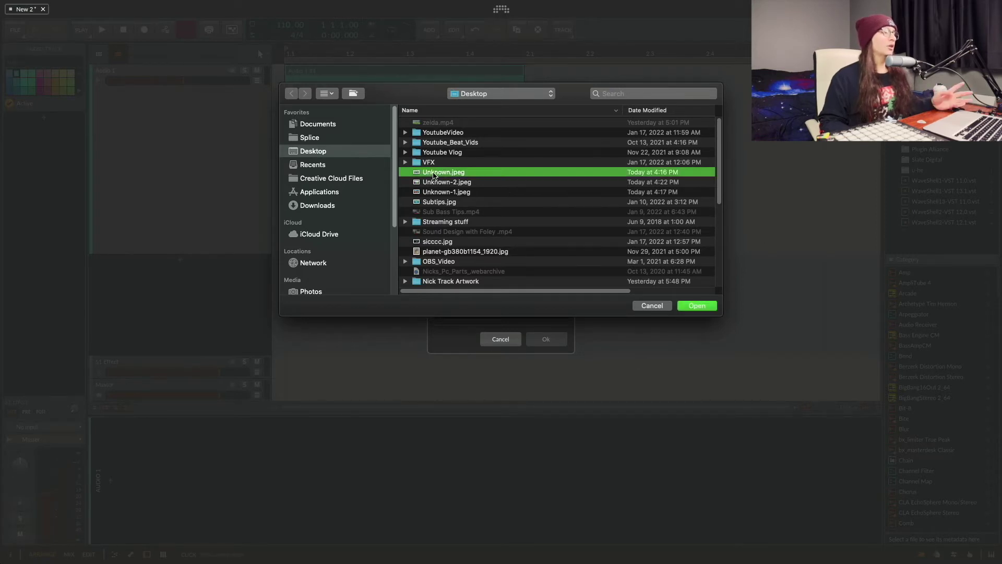
left_click(709, 307)
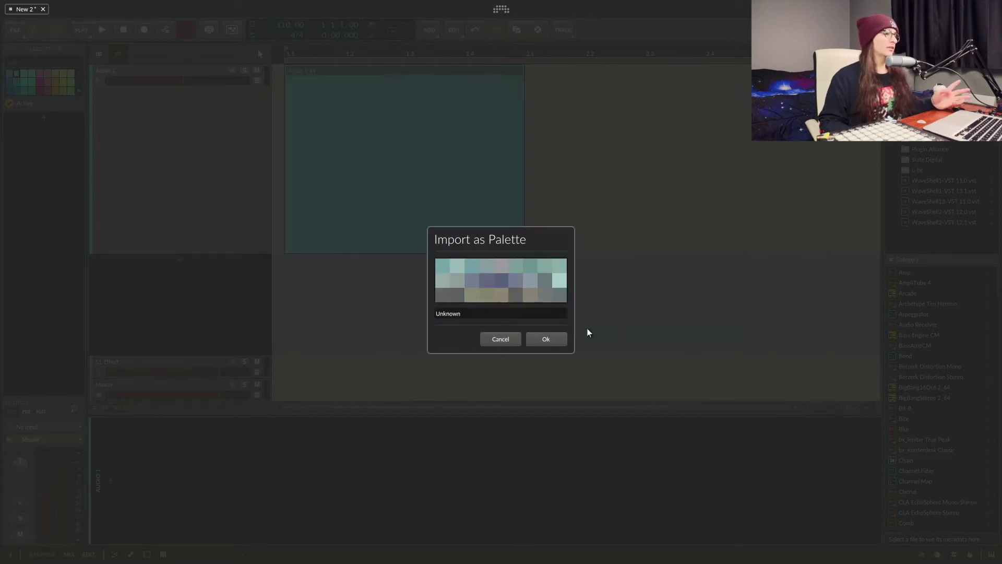
left_click(554, 337)
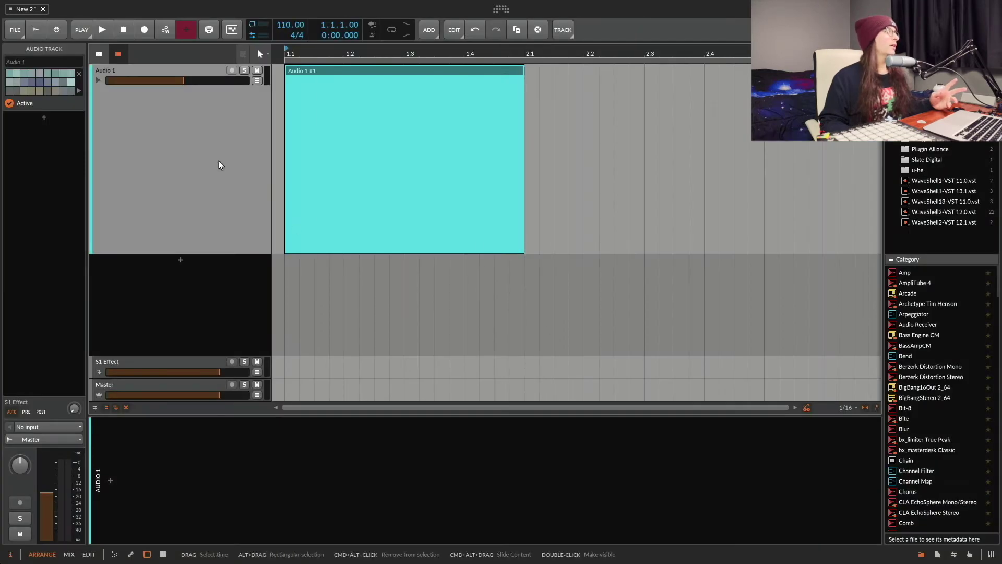
Try Unknown palette swatches on the Audio 1 clip, settling on muted teal.
left_click(23, 74)
left_click(16, 74)
left_click(23, 75)
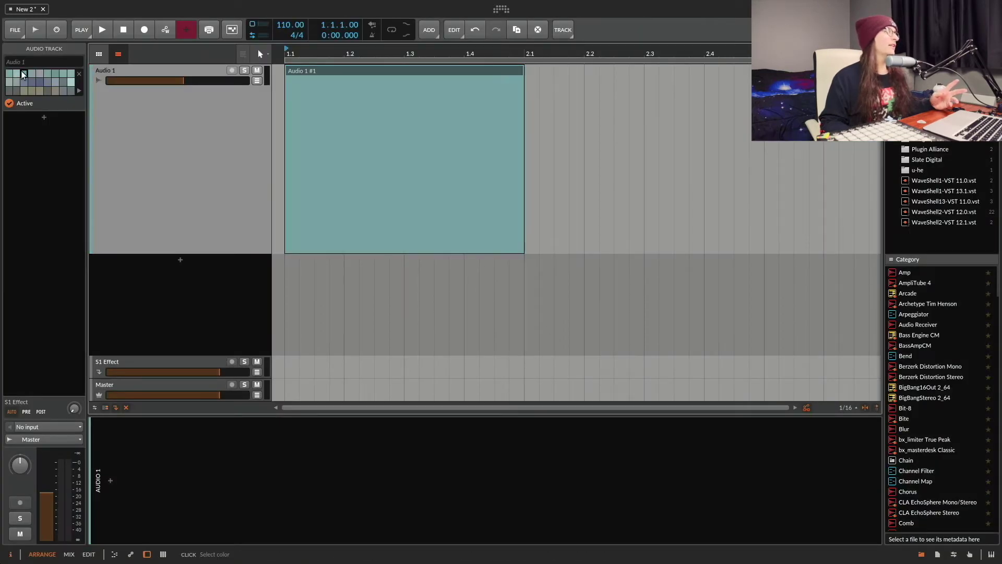
left_click(48, 74)
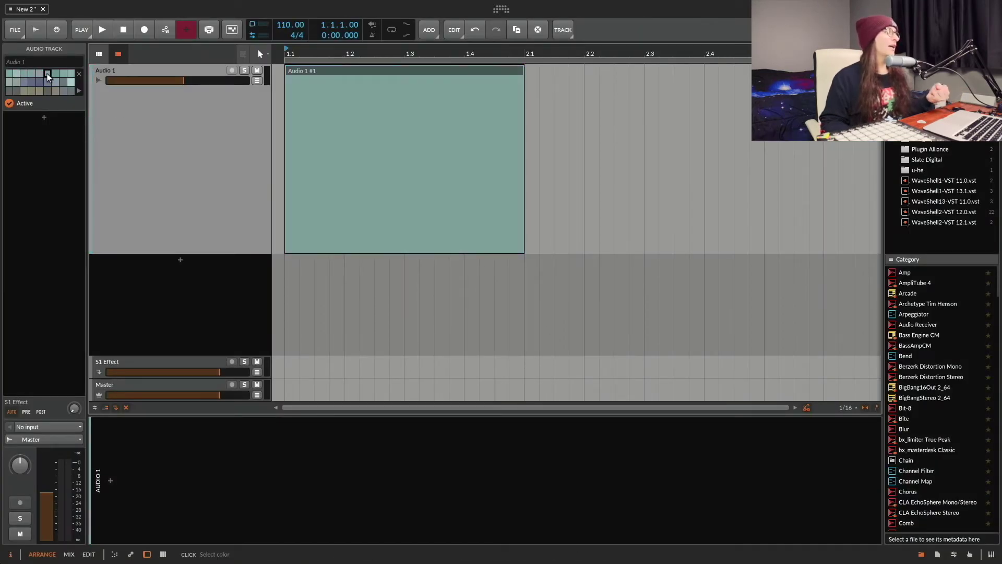
left_click(57, 74)
Import 12-4.jpg as a palette and colour the Audio 1 clip mauve, then light blue.
left_click(65, 75)
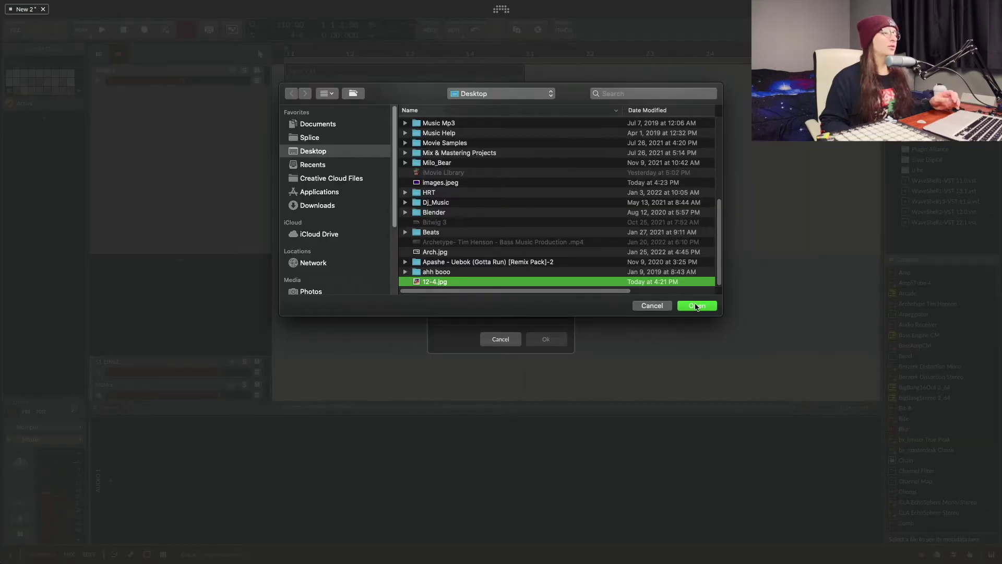
left_click(697, 307)
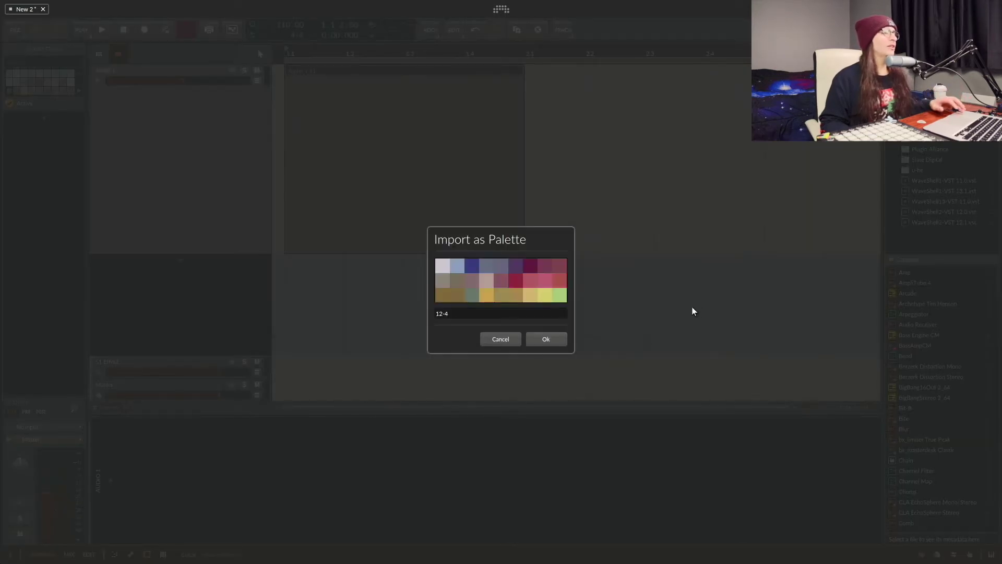
left_click(546, 339)
left_click(24, 82)
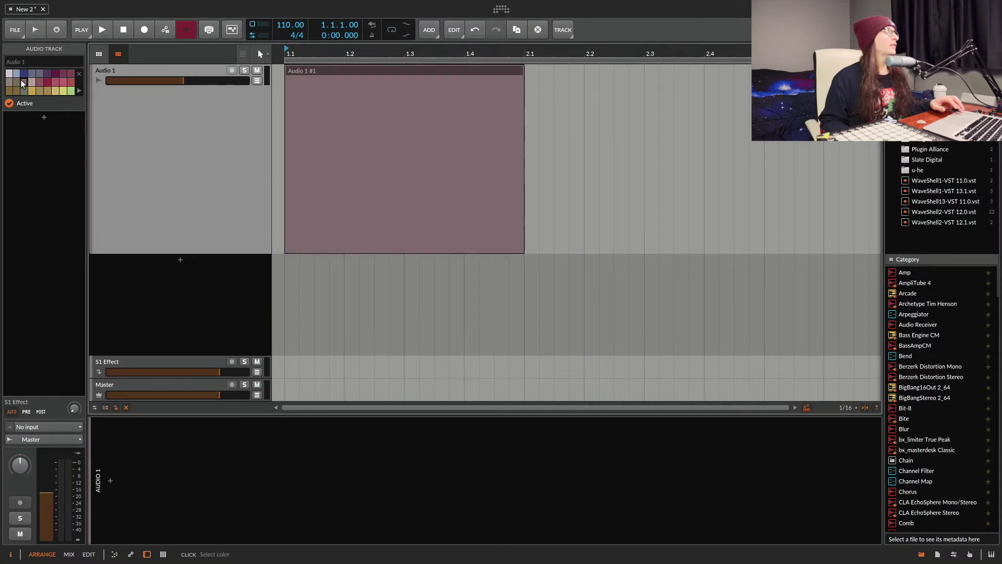
left_click(25, 75)
Cycle the clip through more 12-4 colours — magenta, red, pink, ending on yellow.
left_click(25, 74)
left_click(39, 74)
left_click(56, 74)
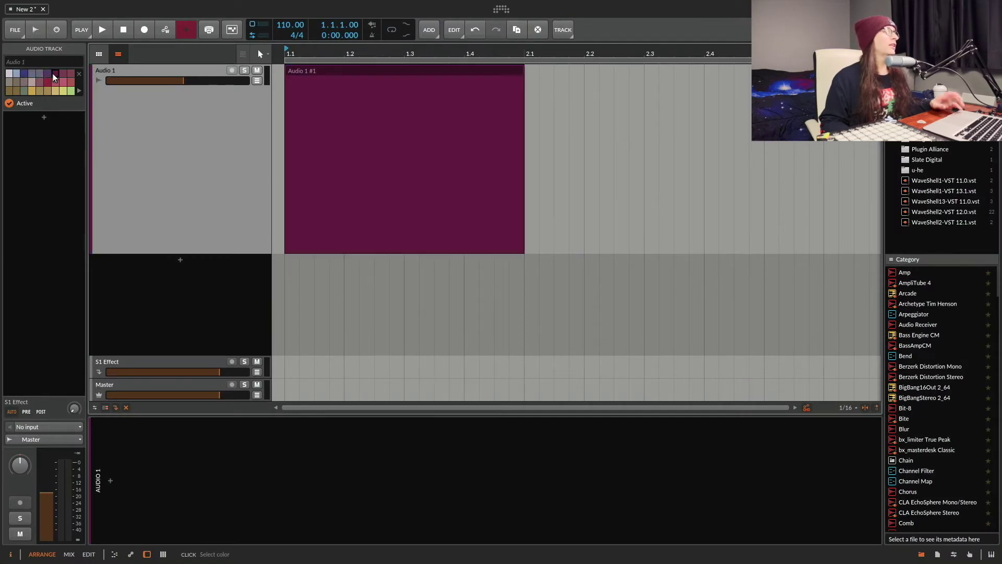
left_click(64, 75)
left_click(71, 75)
left_click(71, 83)
left_click(62, 82)
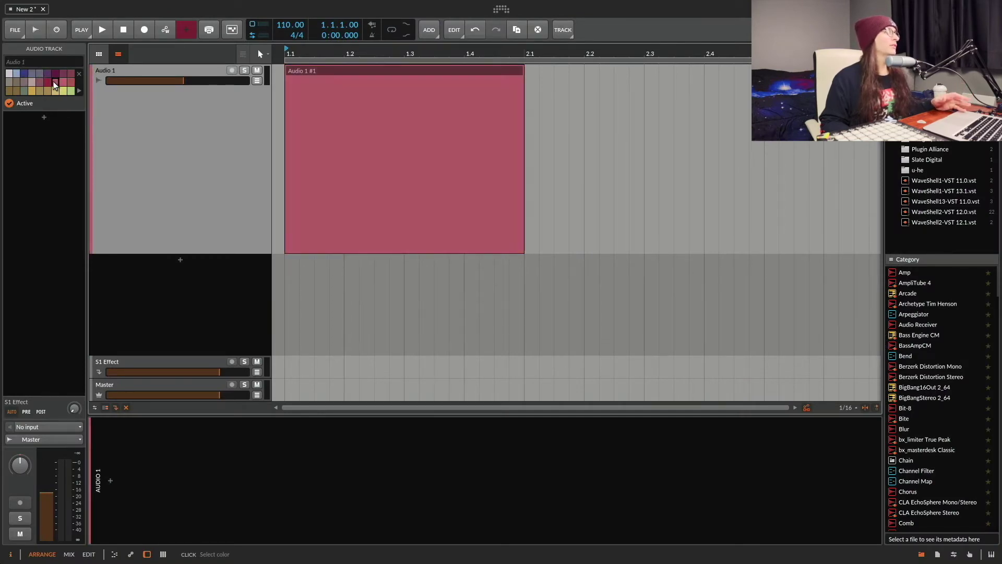
left_click(55, 91)
left_click(161, 217)
Import Unknown-1.jpeg as a third user palette.
scroll(474, 219, "down", 1)
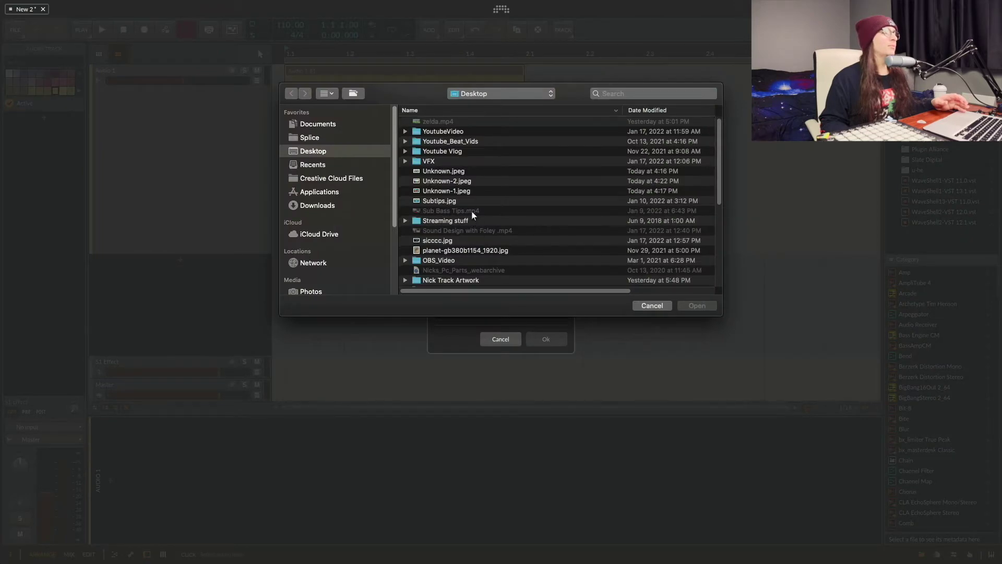
left_click(435, 190)
left_click(696, 306)
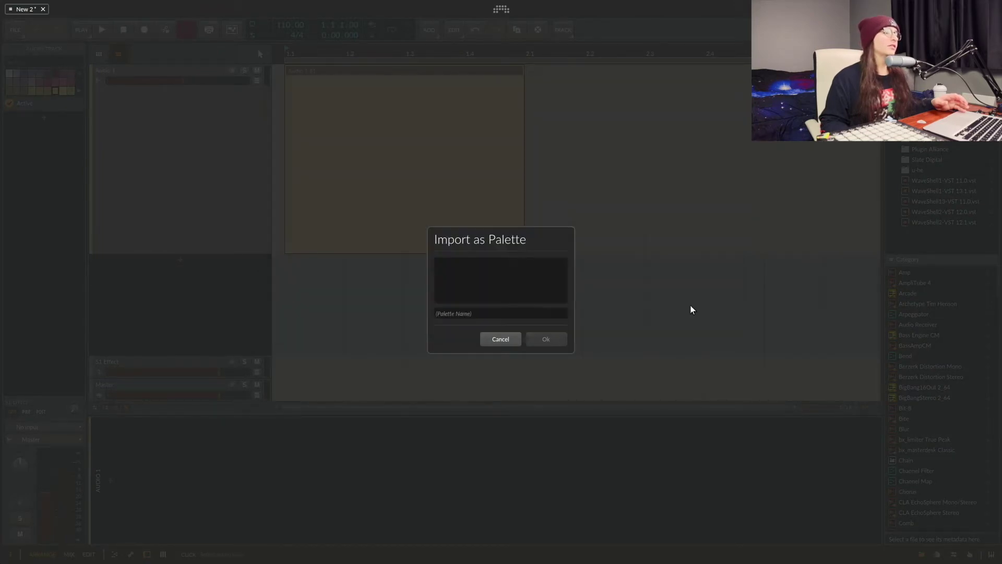
left_click(546, 338)
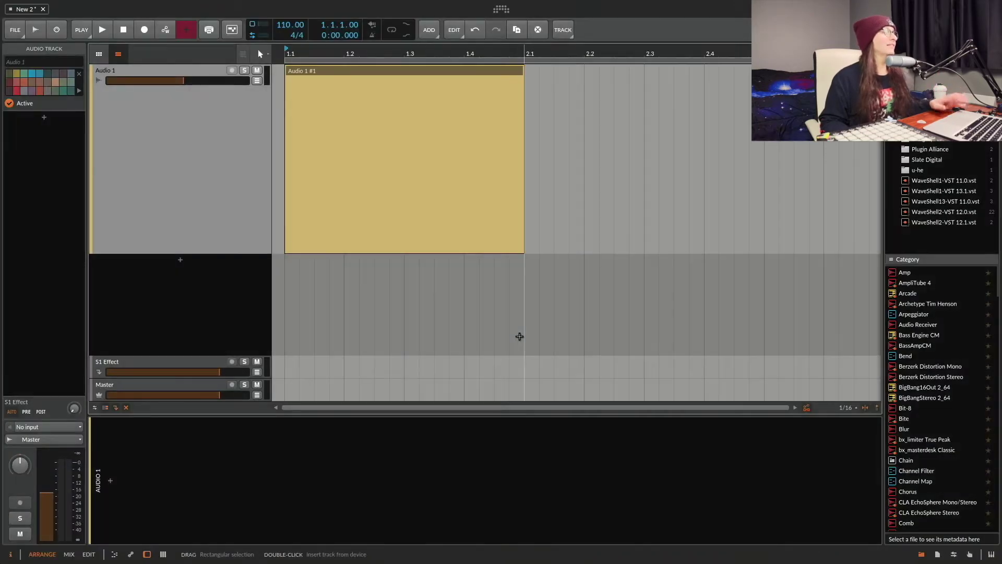
Try Unknown-1 colours on the Audio 1 clip: olive-gold, blue, others, then peach orange.
left_click(16, 74)
left_click(33, 74)
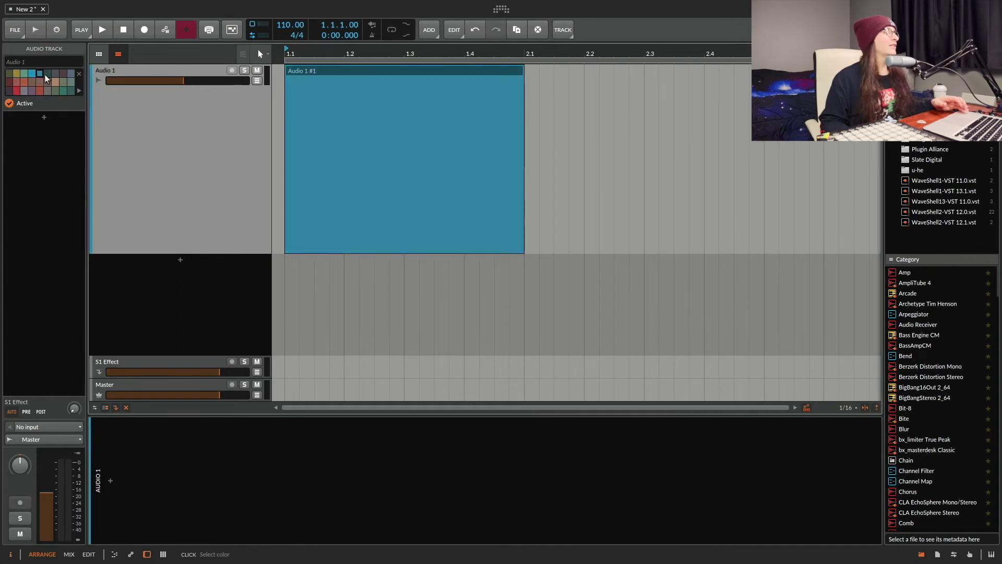
left_click(60, 75)
left_click(71, 73)
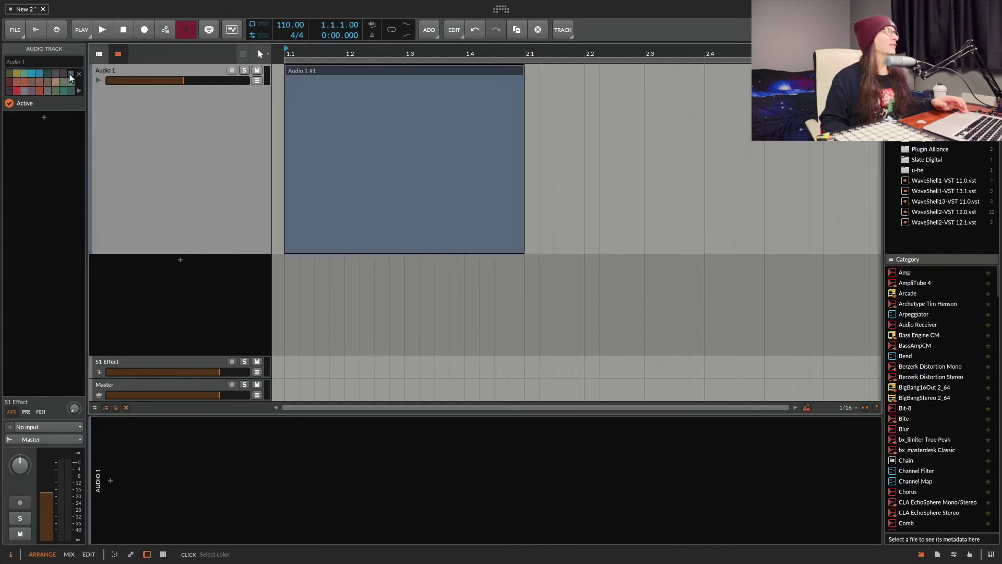
left_click(70, 82)
left_click(55, 83)
Recolour the clip dark red-brown, grey-brown, then dark purple and show the palette list.
left_click(39, 82)
left_click(33, 83)
left_click(24, 82)
left_click(24, 91)
left_click(17, 91)
left_click(9, 90)
left_click(79, 90)
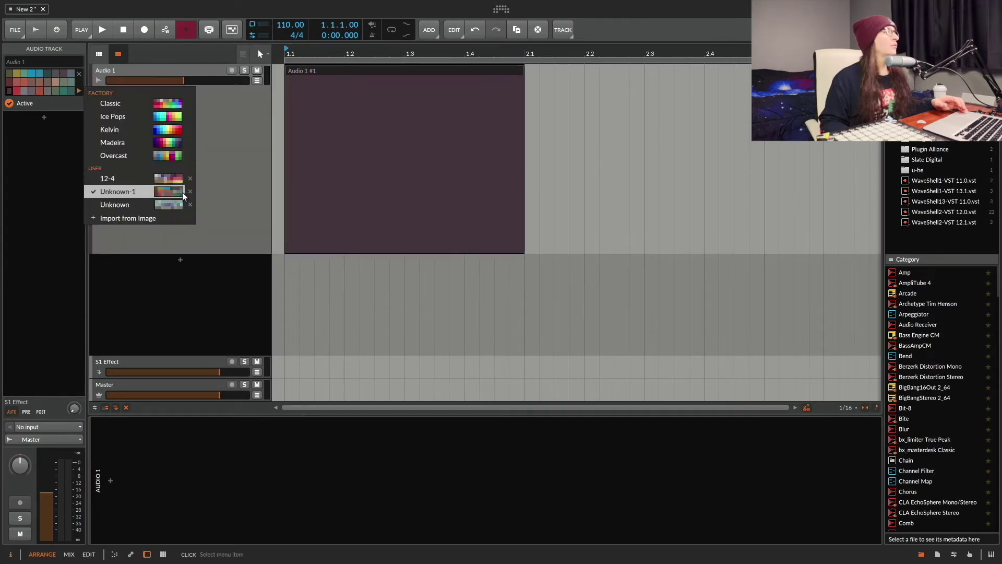
Import Unknown-2.jpeg as a fourth colour palette.
left_click(128, 218)
left_click(451, 269)
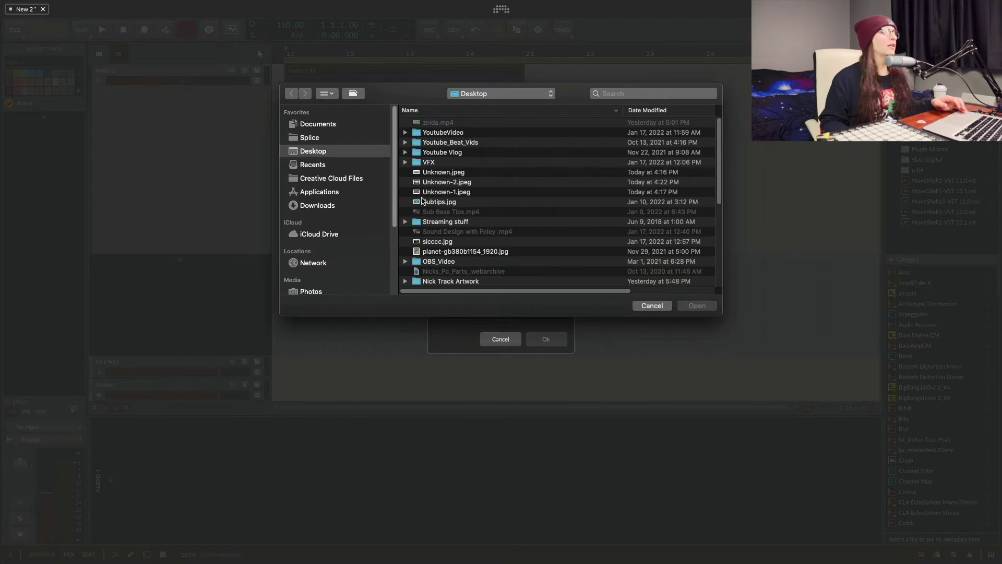
left_click(443, 182)
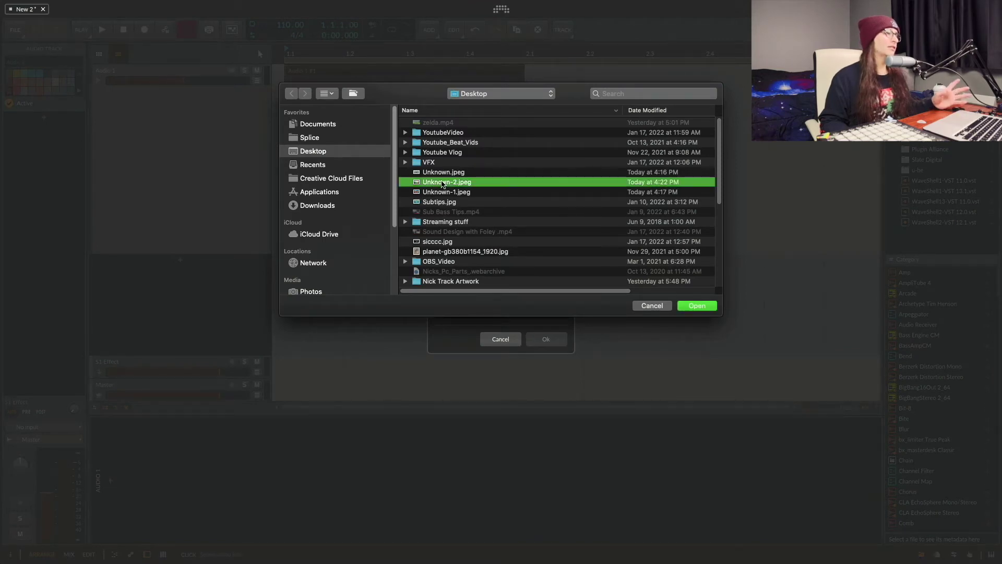
left_click(696, 306)
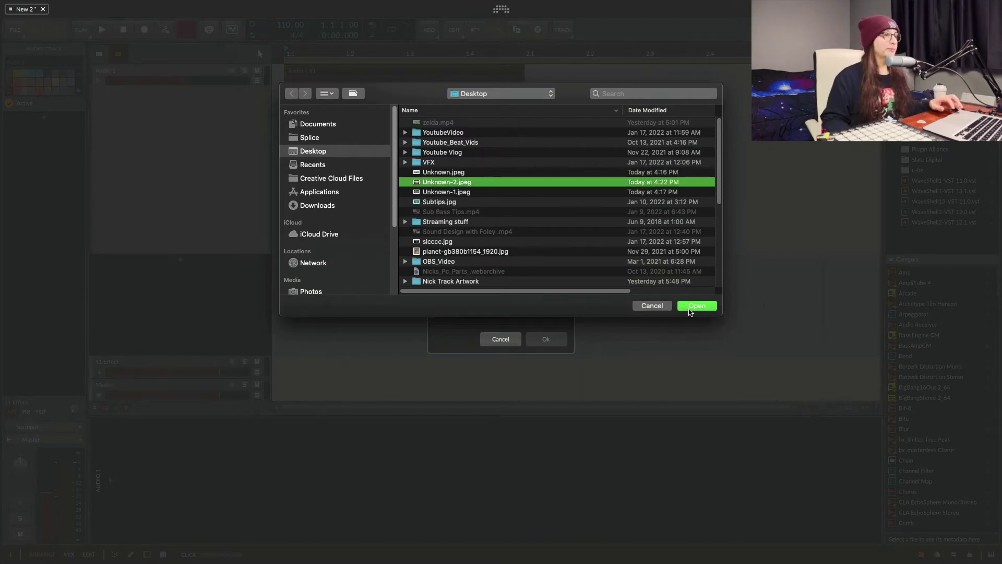
left_click(542, 336)
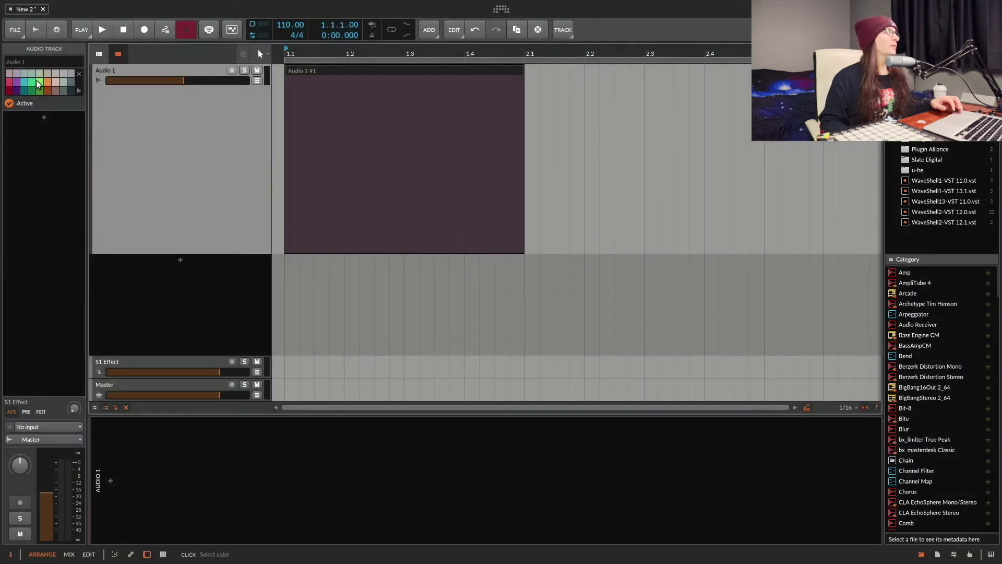
Try green, orange and light grey-blue, leave the clip slate blue, and go to the desktop.
left_click(40, 82)
left_click(48, 82)
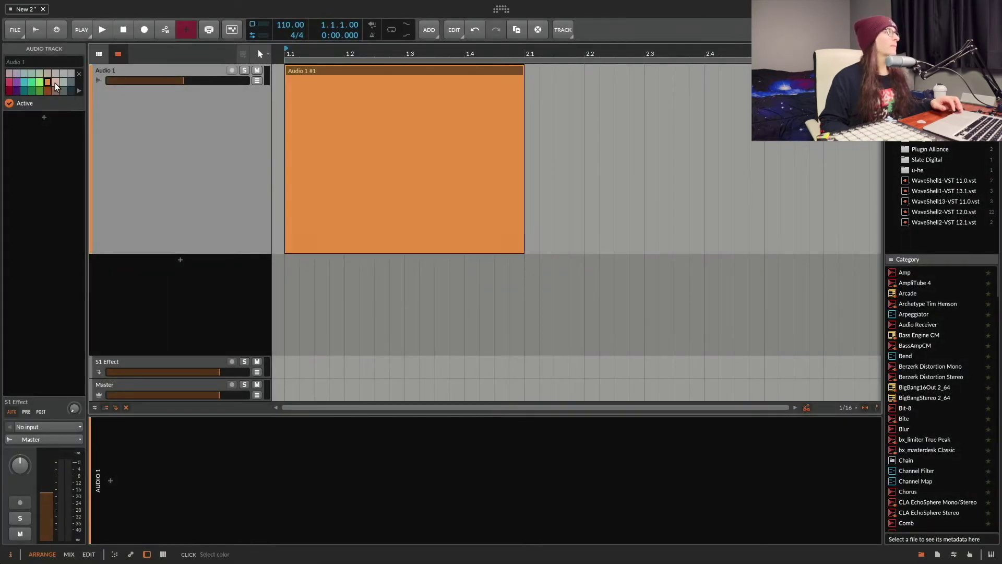
left_click(63, 81)
left_click(71, 85)
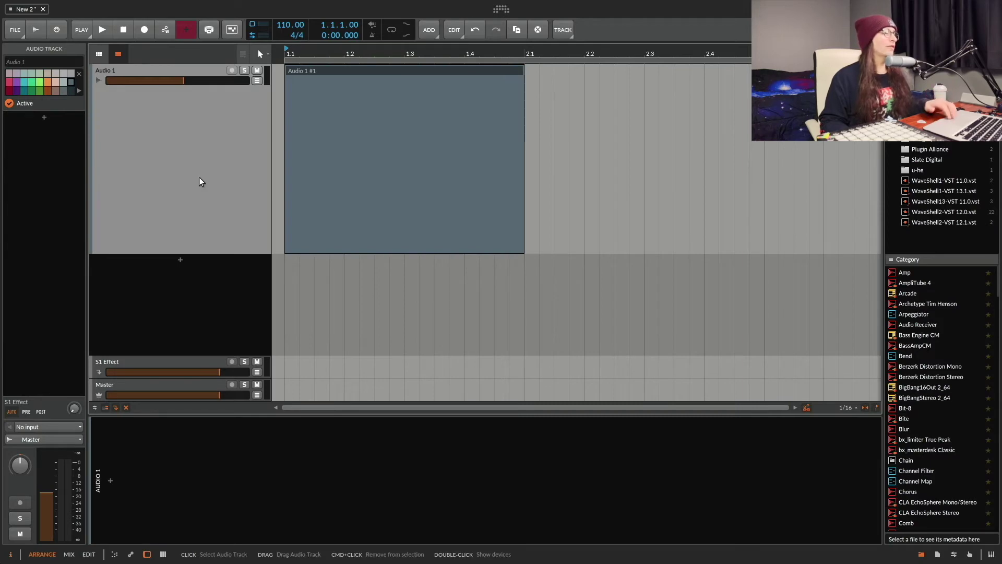
key("ctrl+Left")
View Unknown-2.jpeg centred in Preview and close it.
double_click(640, 357)
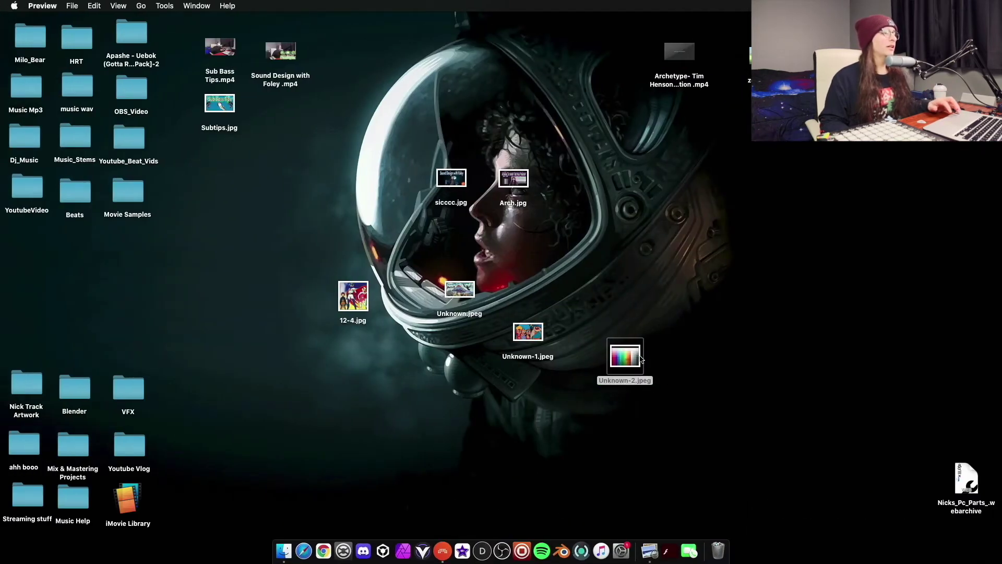
left_click_drag(107, 25, 470, 249)
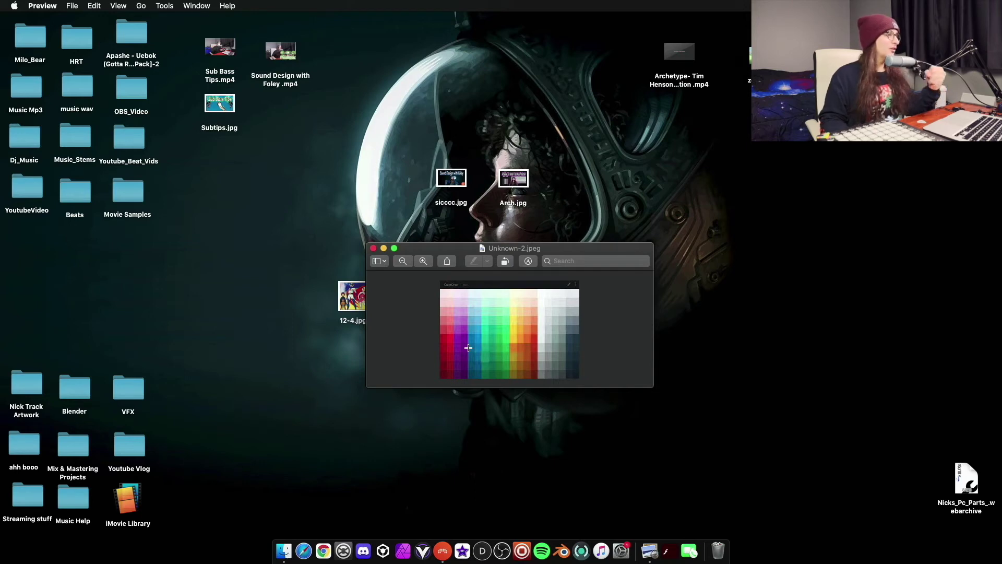
left_click(374, 249)
View Unknown-1.jpeg and Unknown.jpeg, close both, and return to the Bitwig project.
double_click(528, 334)
left_click_drag(68, 19, 514, 188)
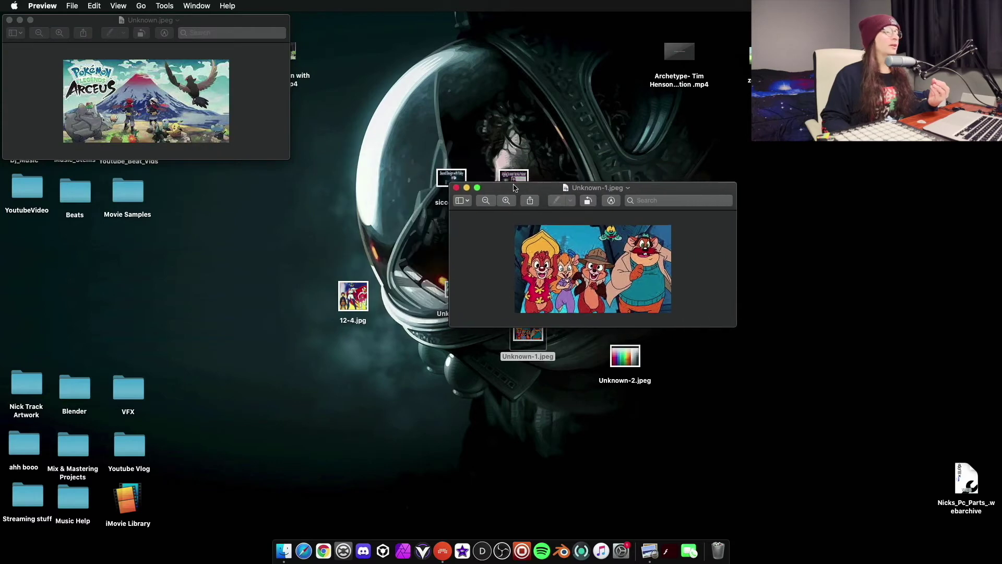
left_click_drag(146, 20, 315, 177)
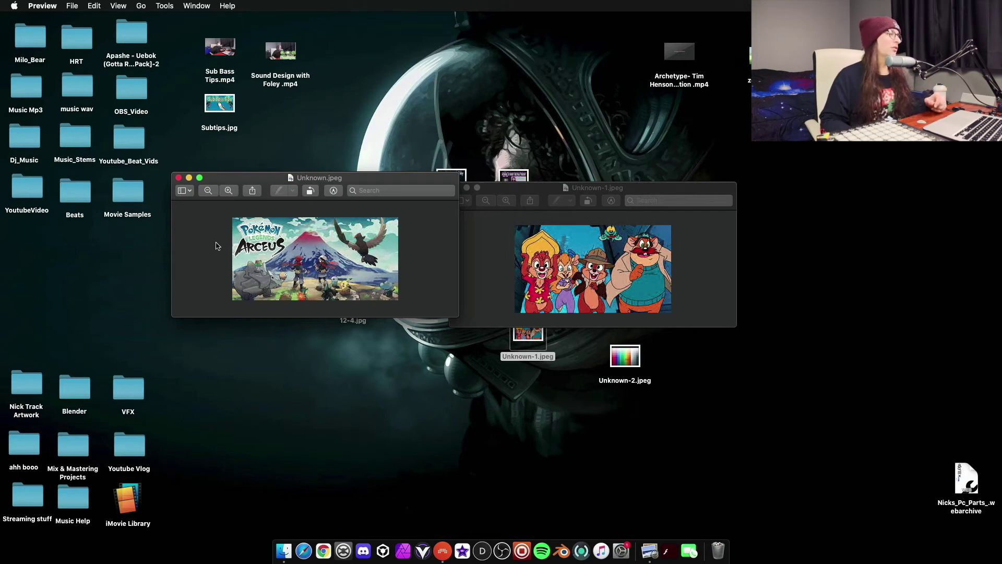
left_click(179, 177)
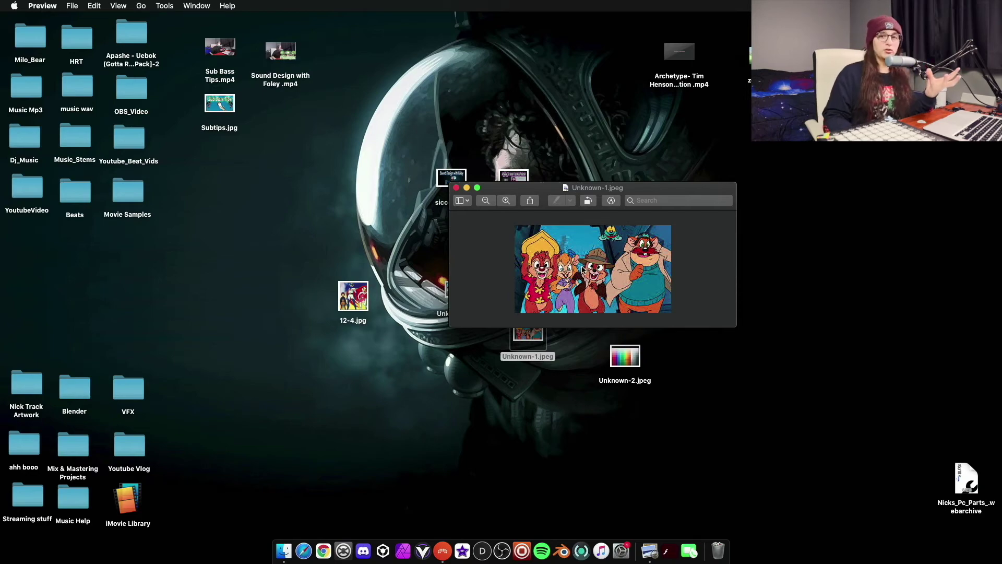
key("super+w")
key("ctrl+Right")
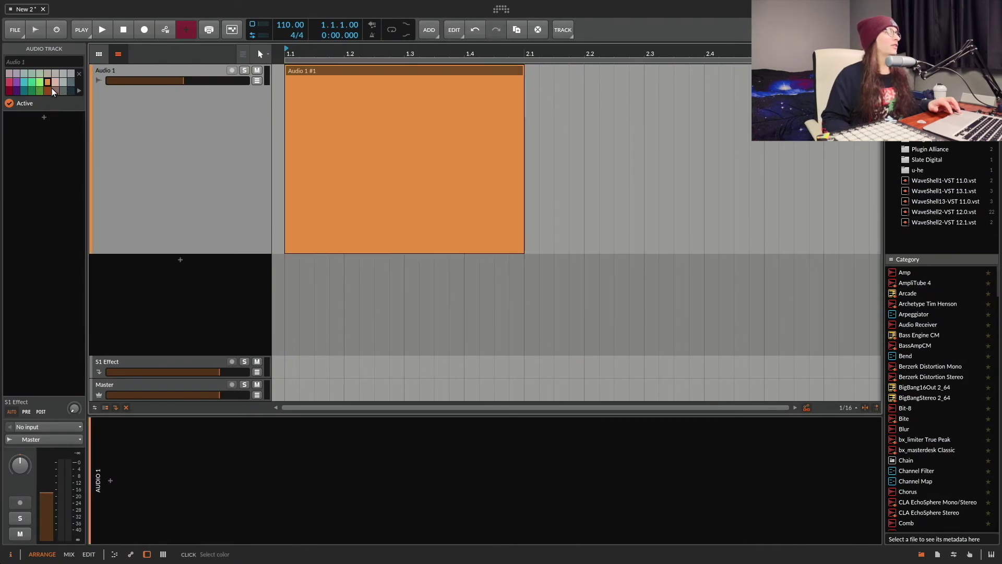
Apply the Unknown-2 palette's orange swatch to clip Audio 1 #1.
left_click(48, 82)
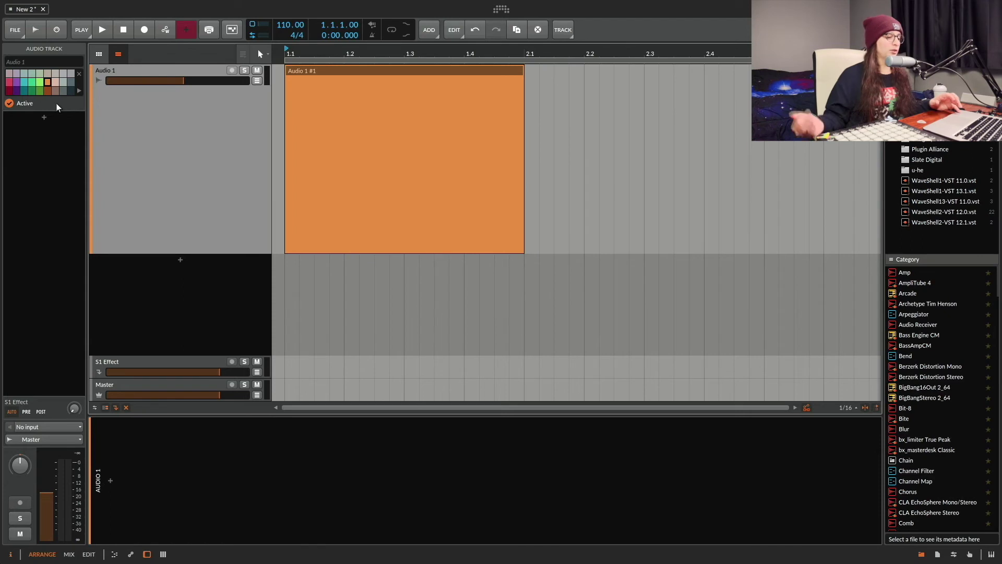